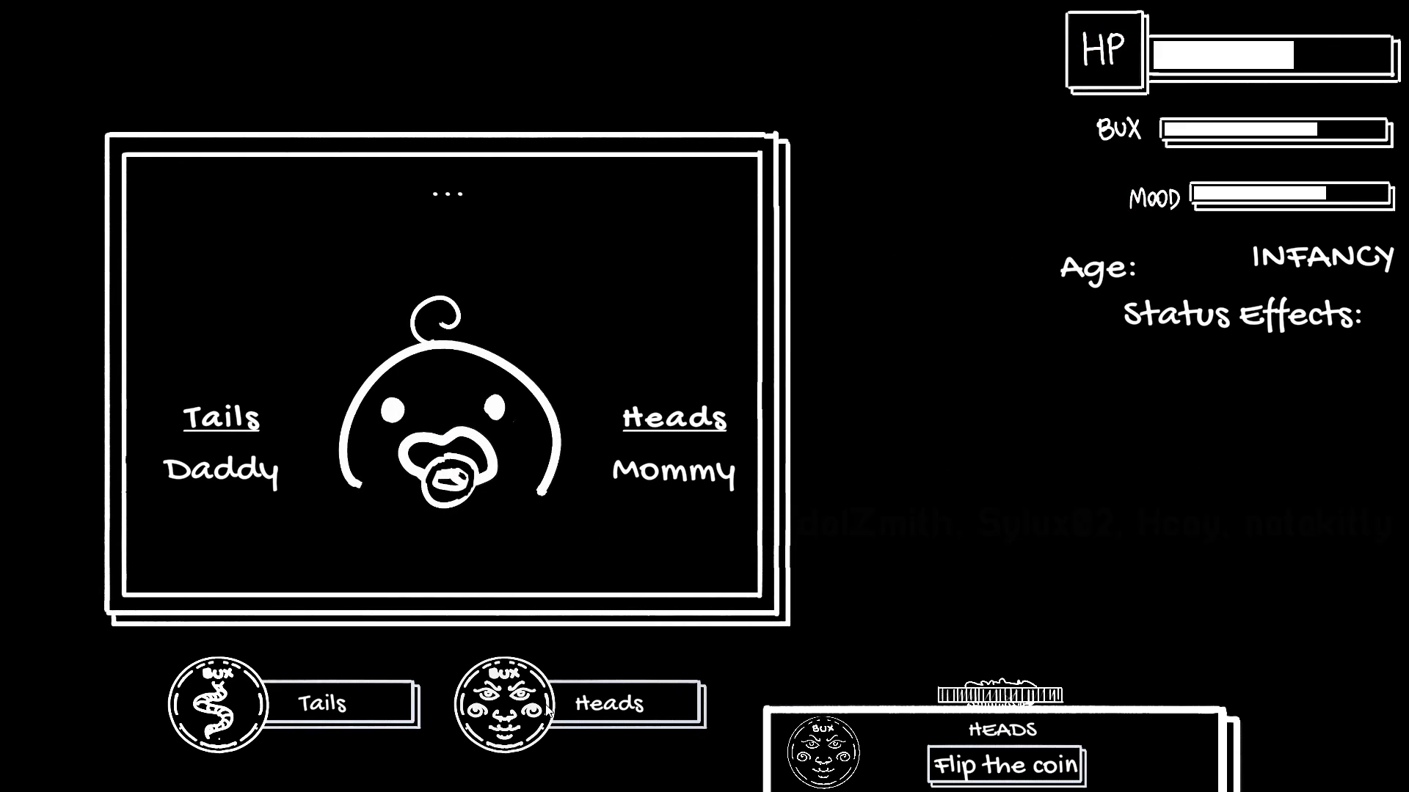
left_click(355, 707)
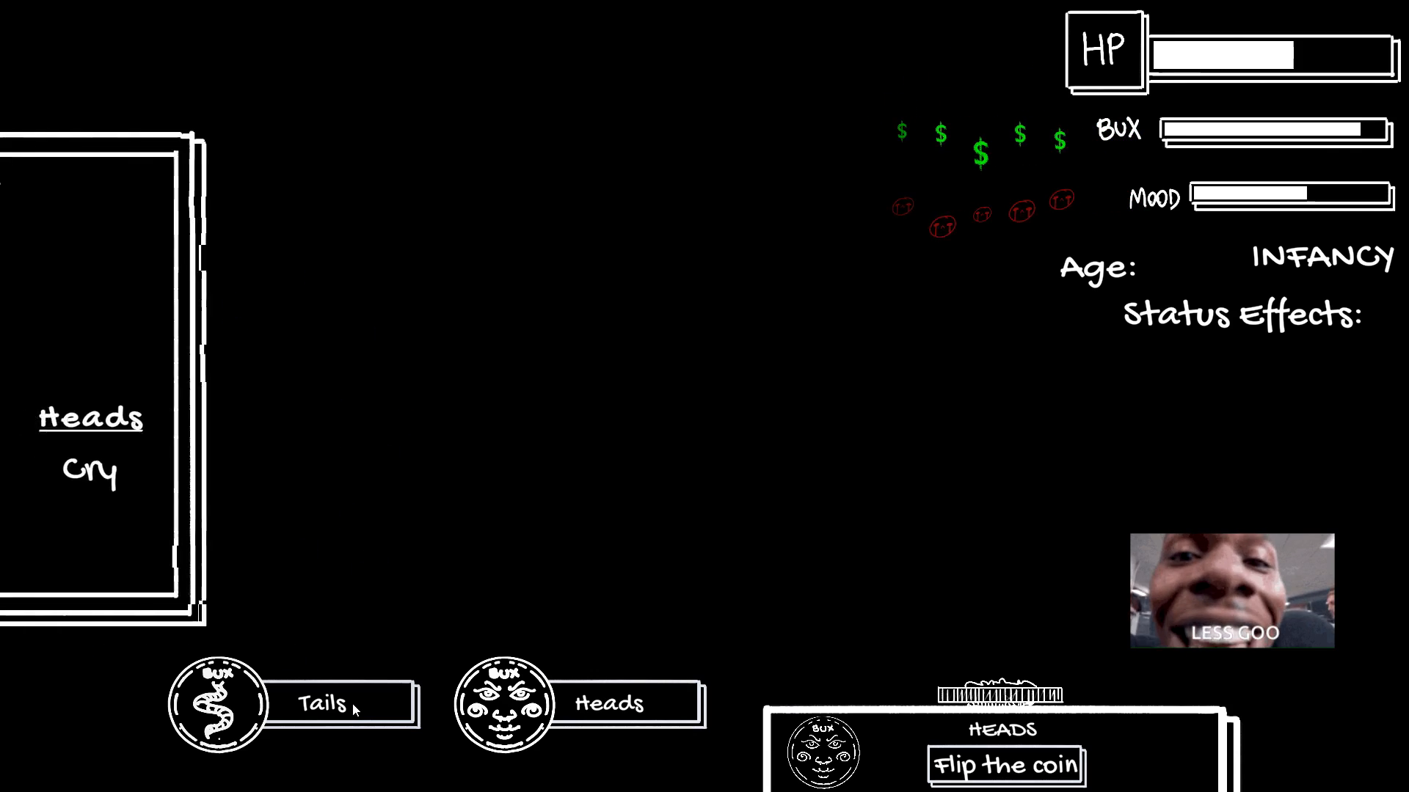
left_click(354, 707)
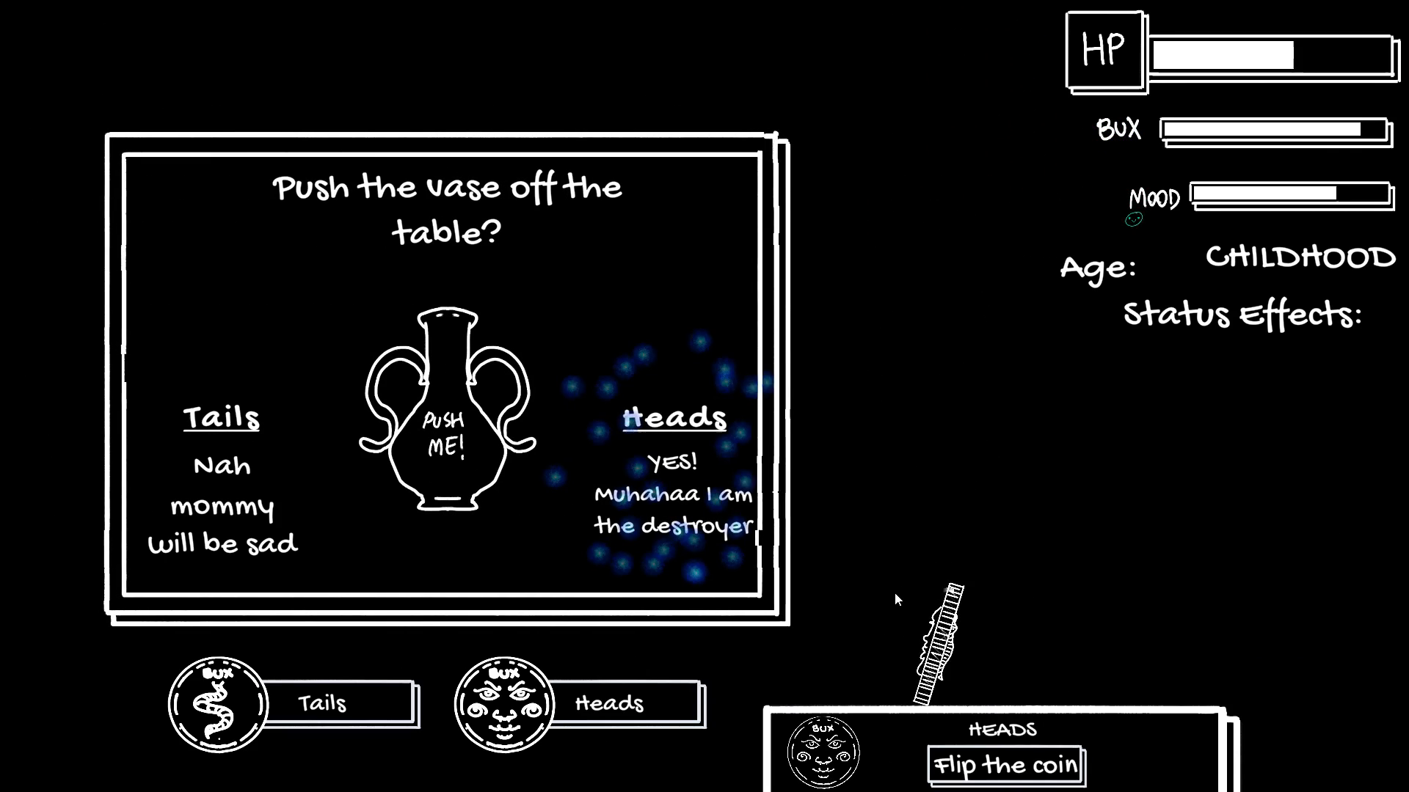
left_click(988, 767)
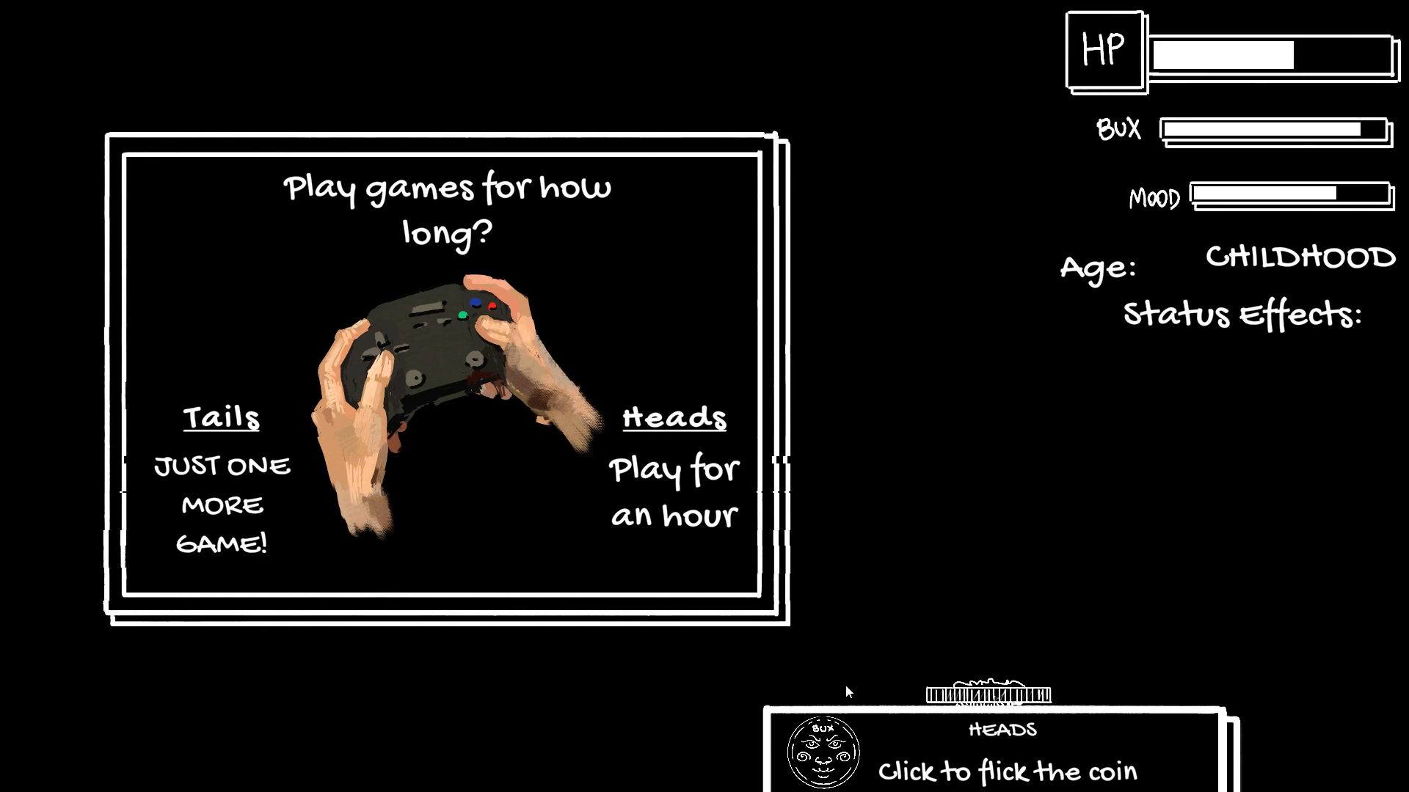
left_click(961, 592)
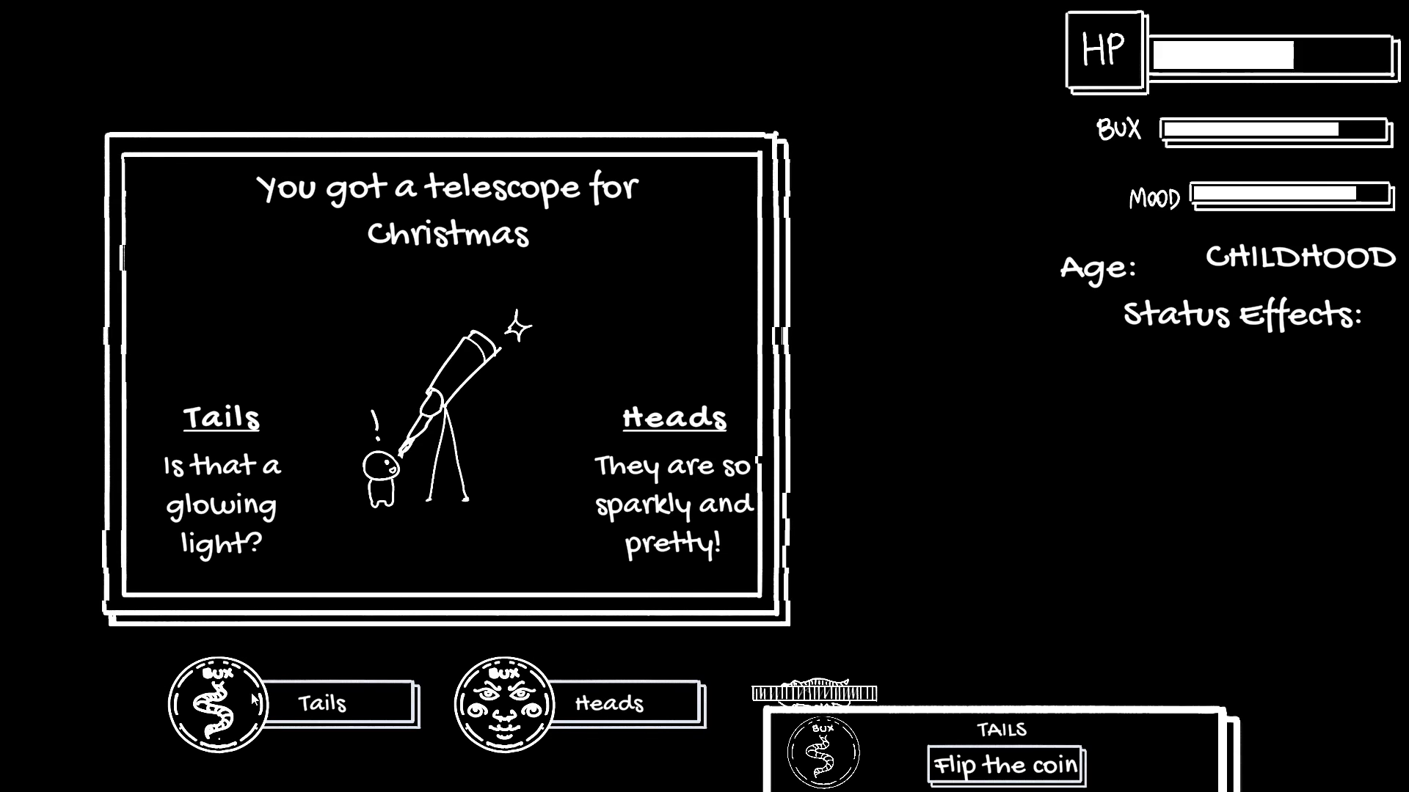
left_click(326, 710)
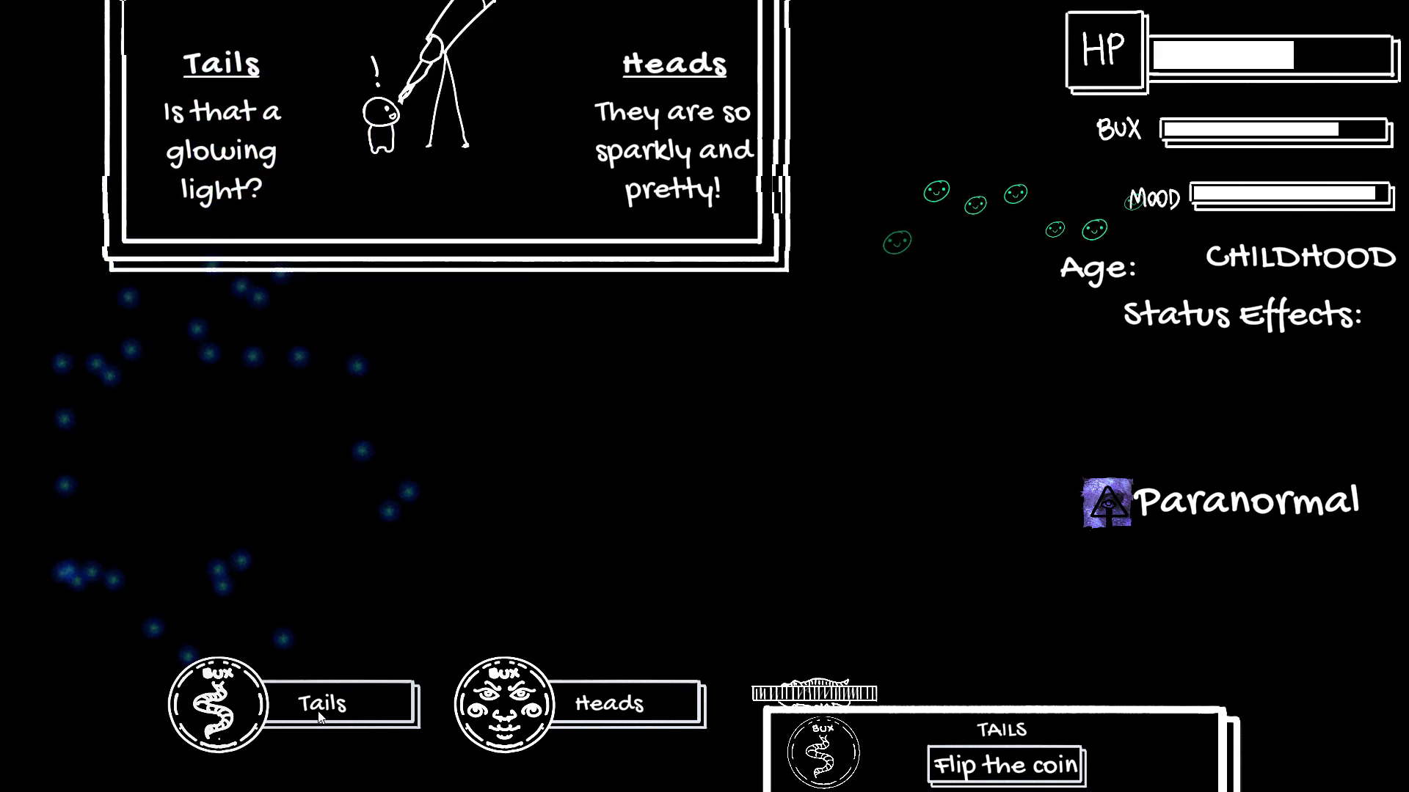
left_click(357, 713)
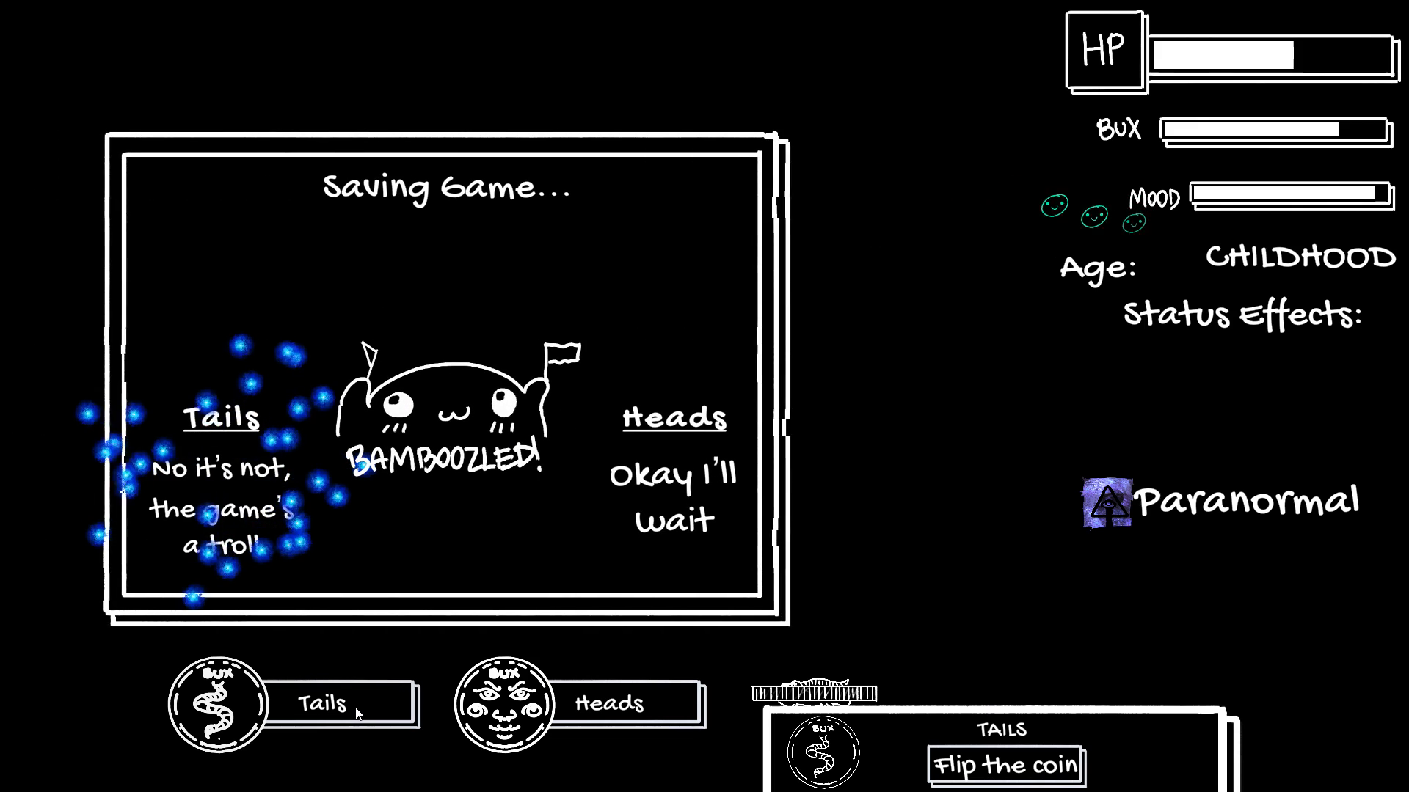
left_click(358, 713)
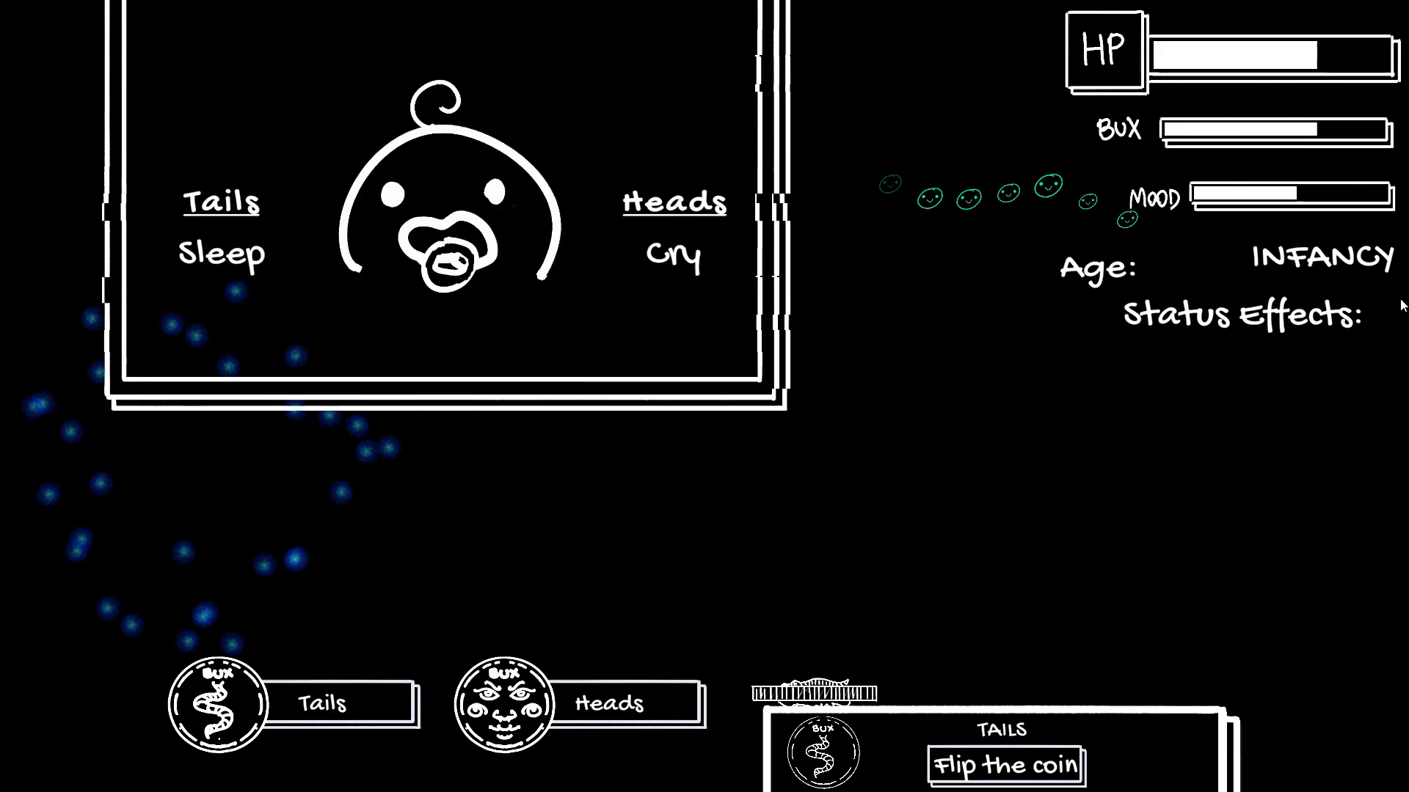
left_click(1005, 765)
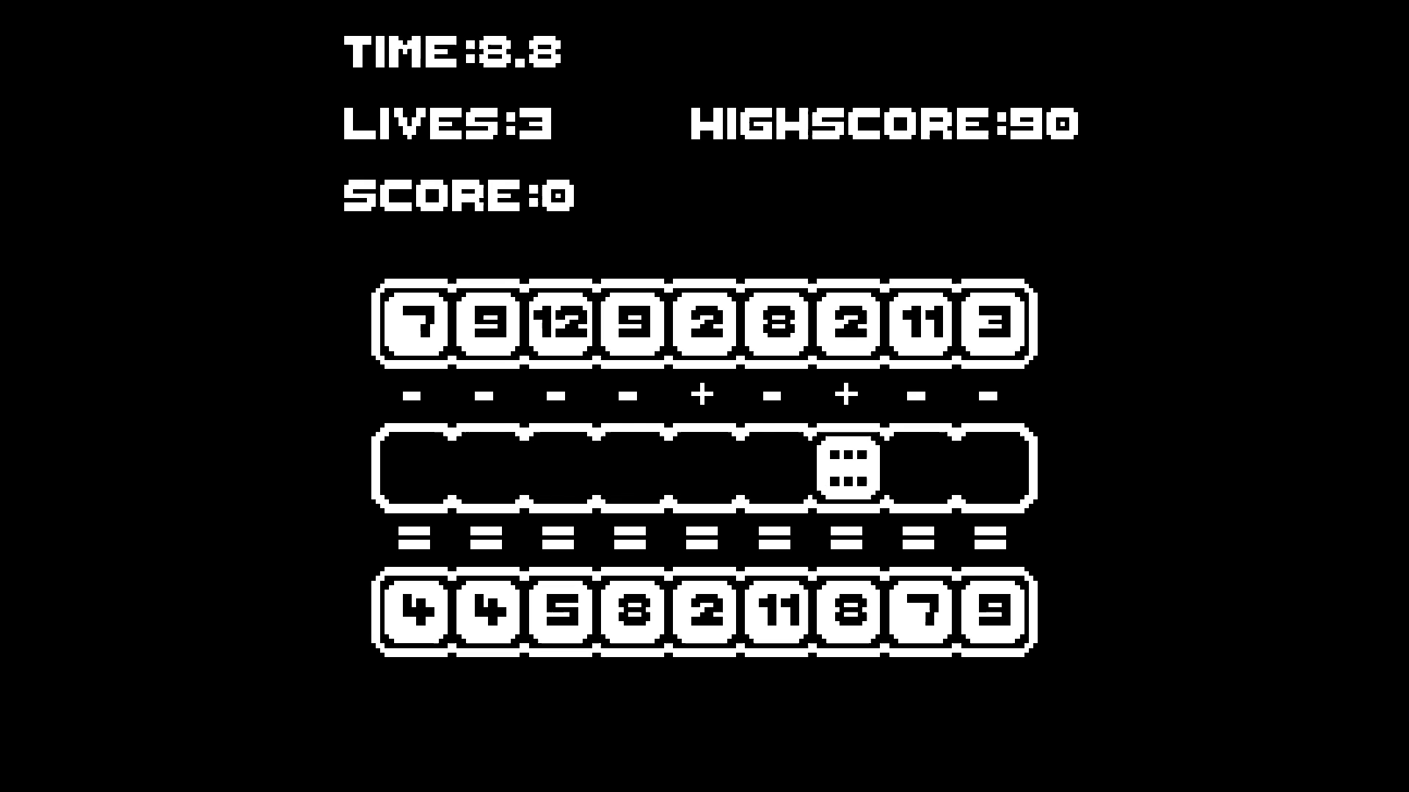
key("Return")
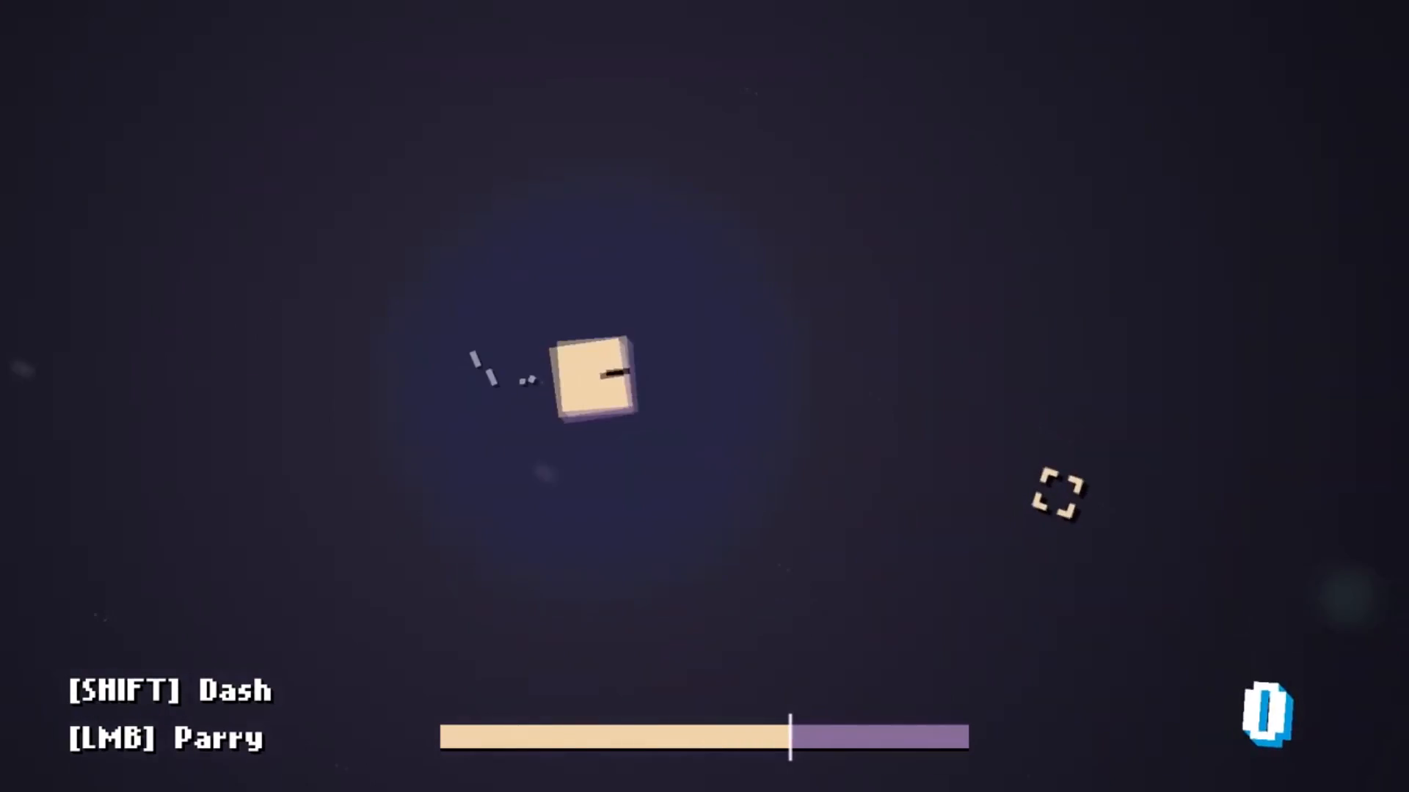
right_click(906, 374)
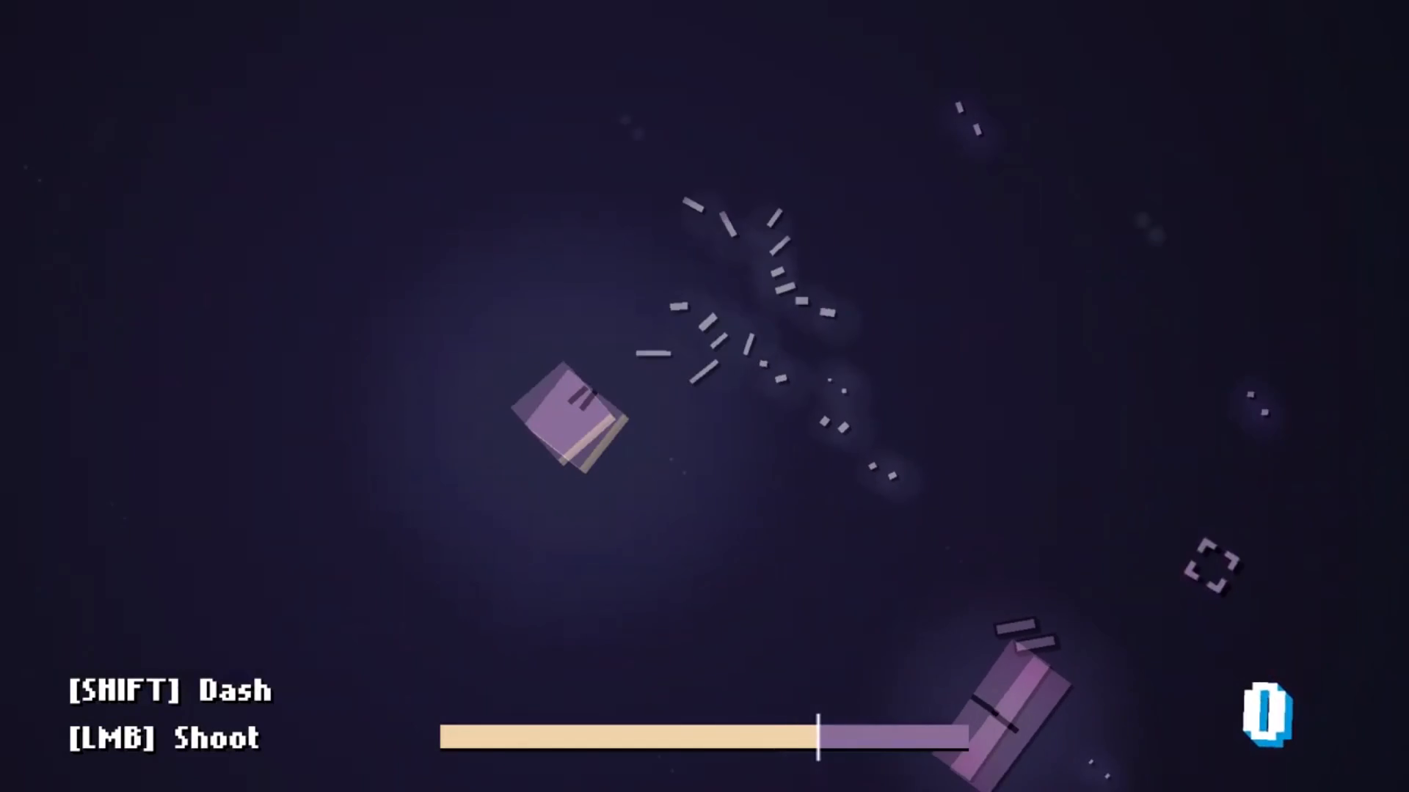
right_click(1036, 416)
right_click(867, 281)
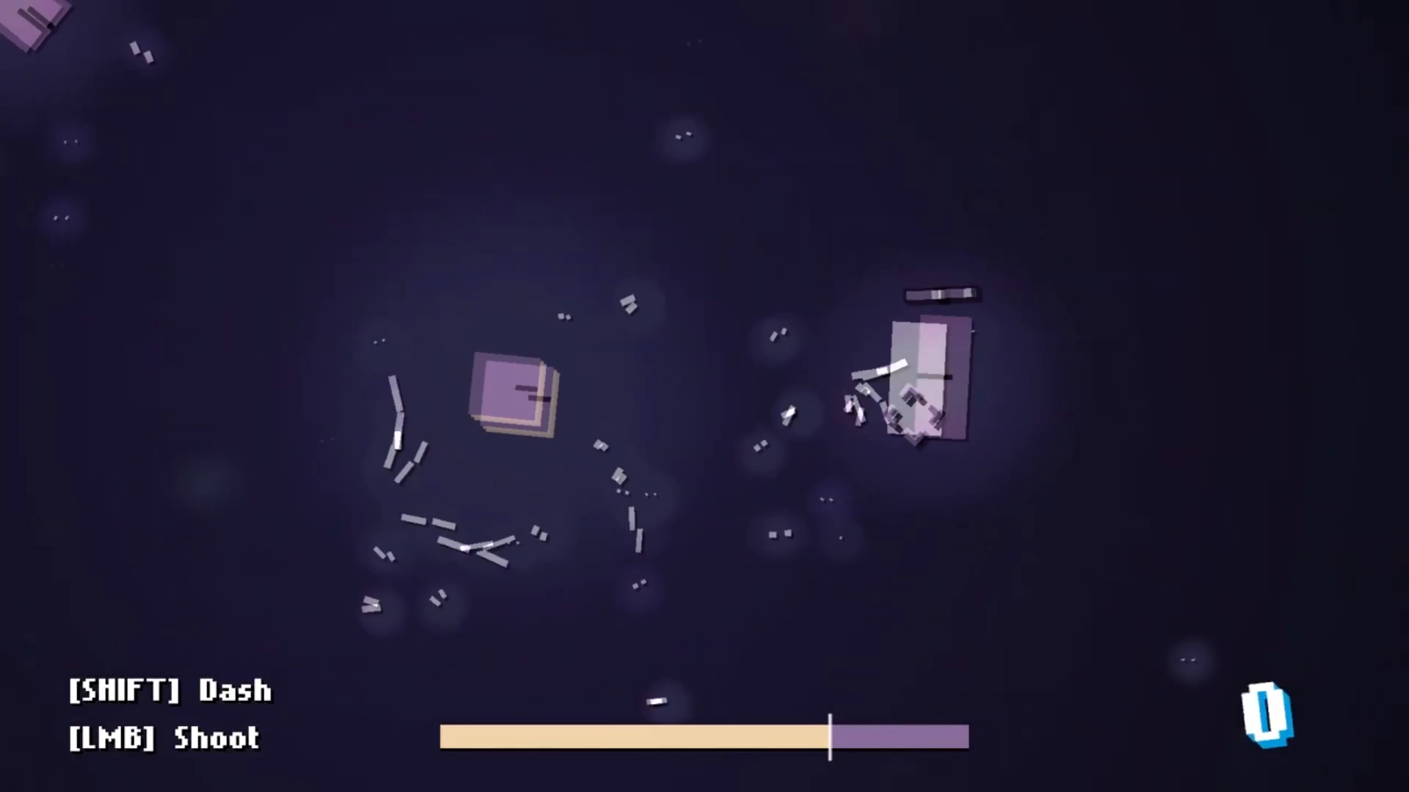
right_click(880, 202)
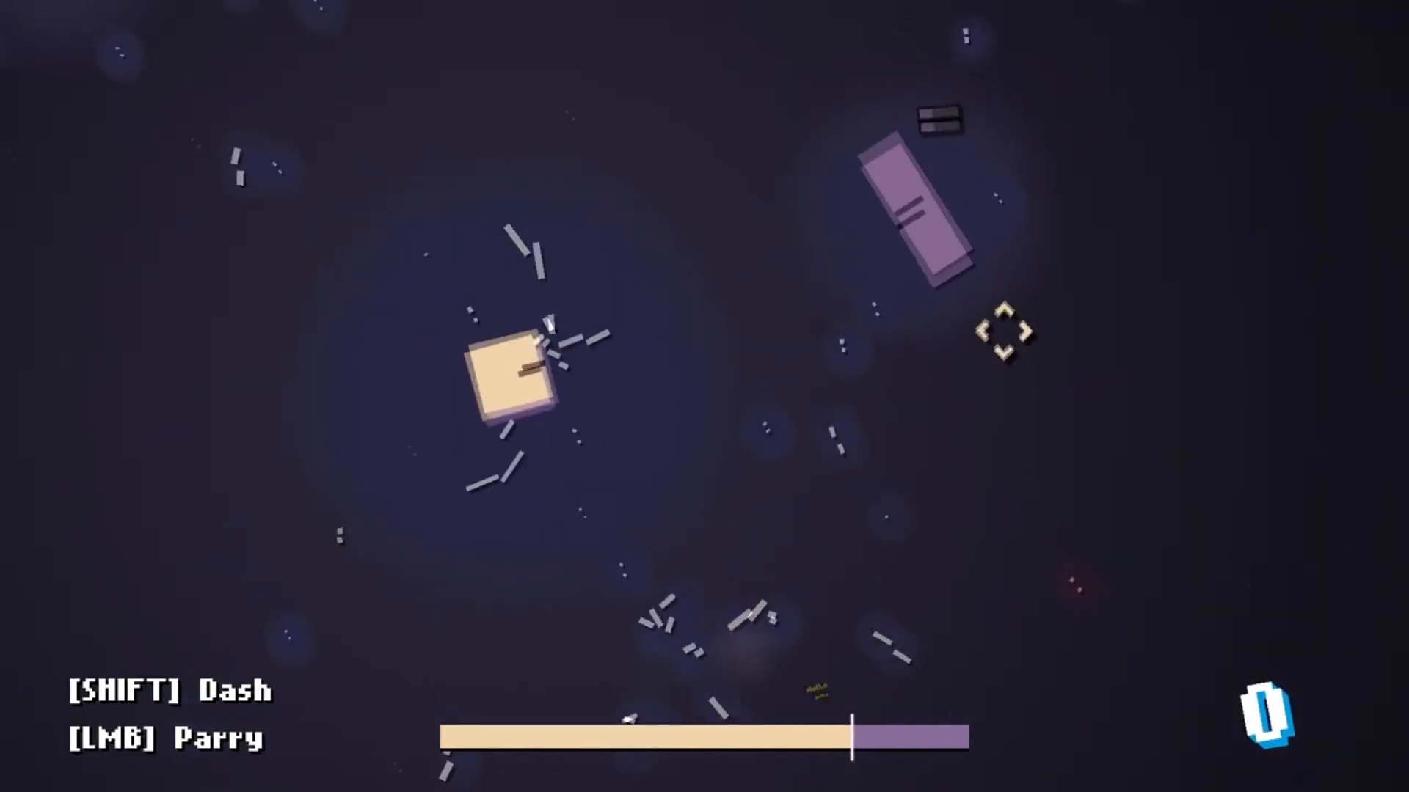
left_click(870, 364)
left_click(855, 306)
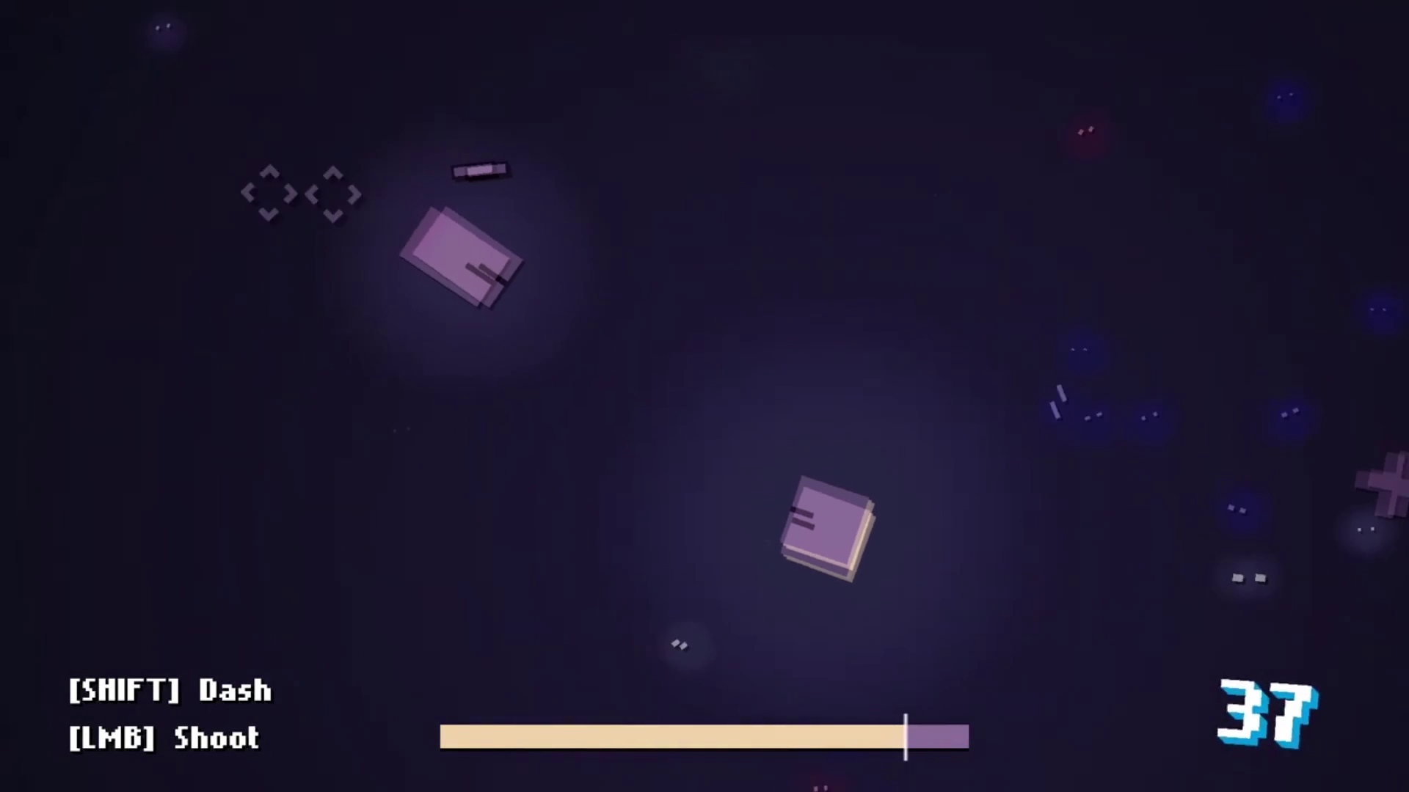
left_click(300, 194)
right_click(301, 195)
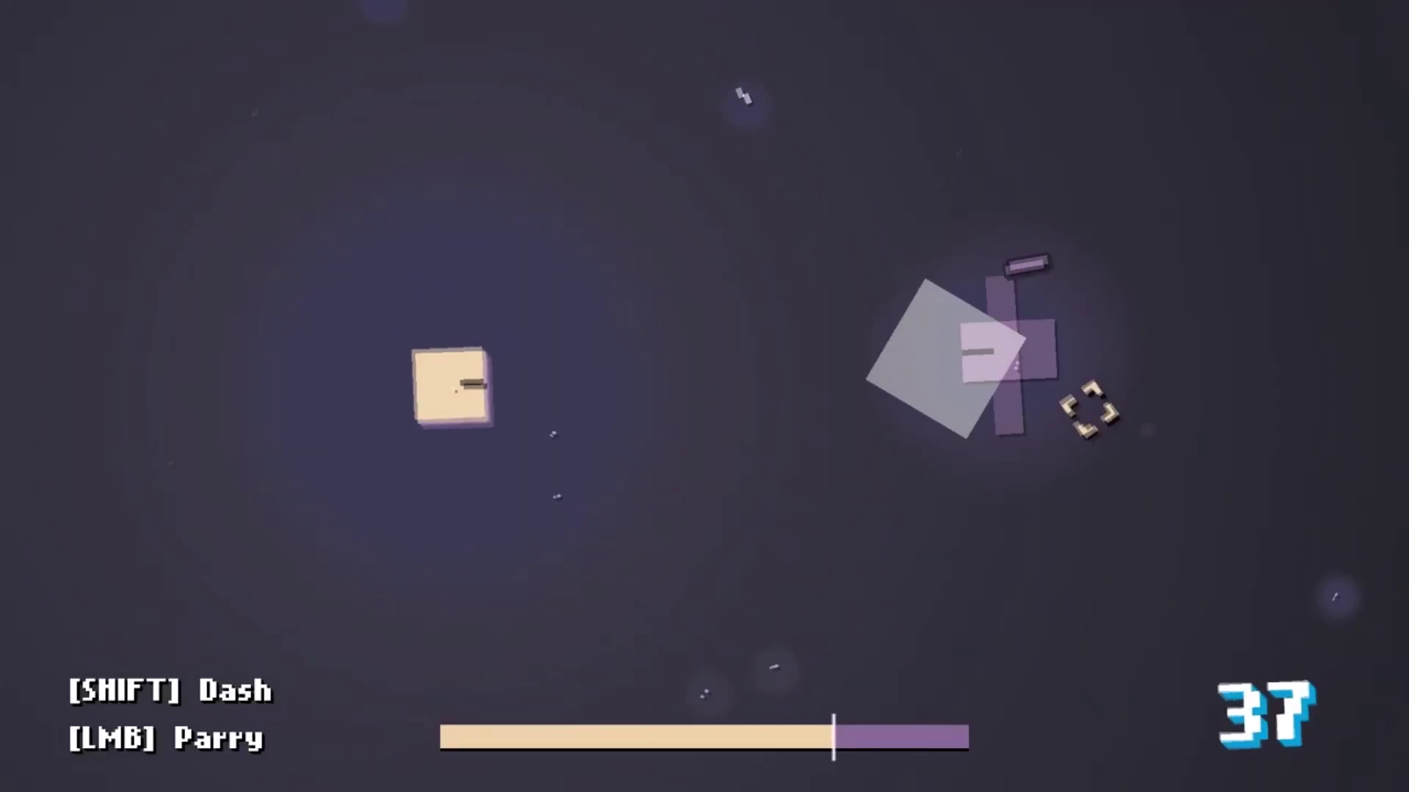
left_click(949, 303)
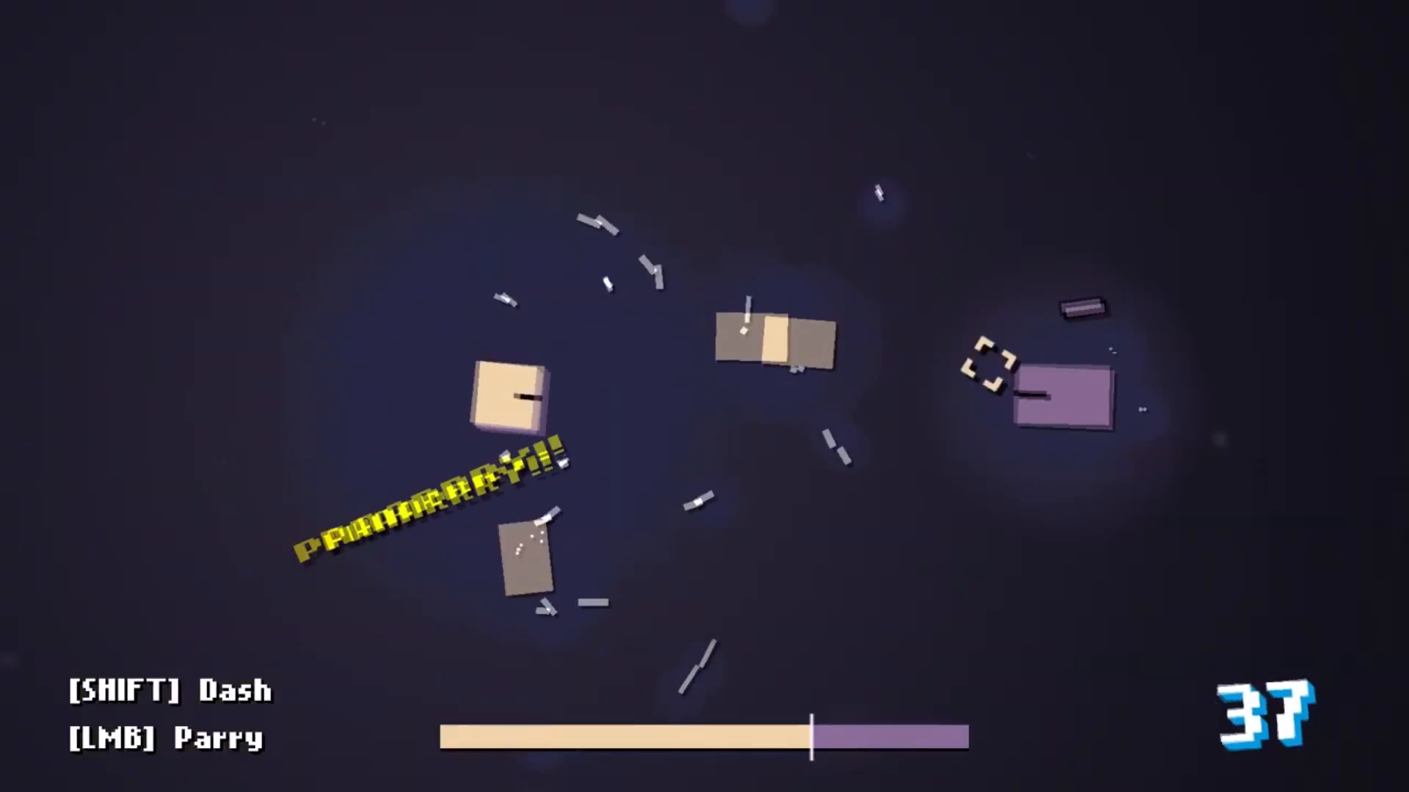
left_click(980, 407)
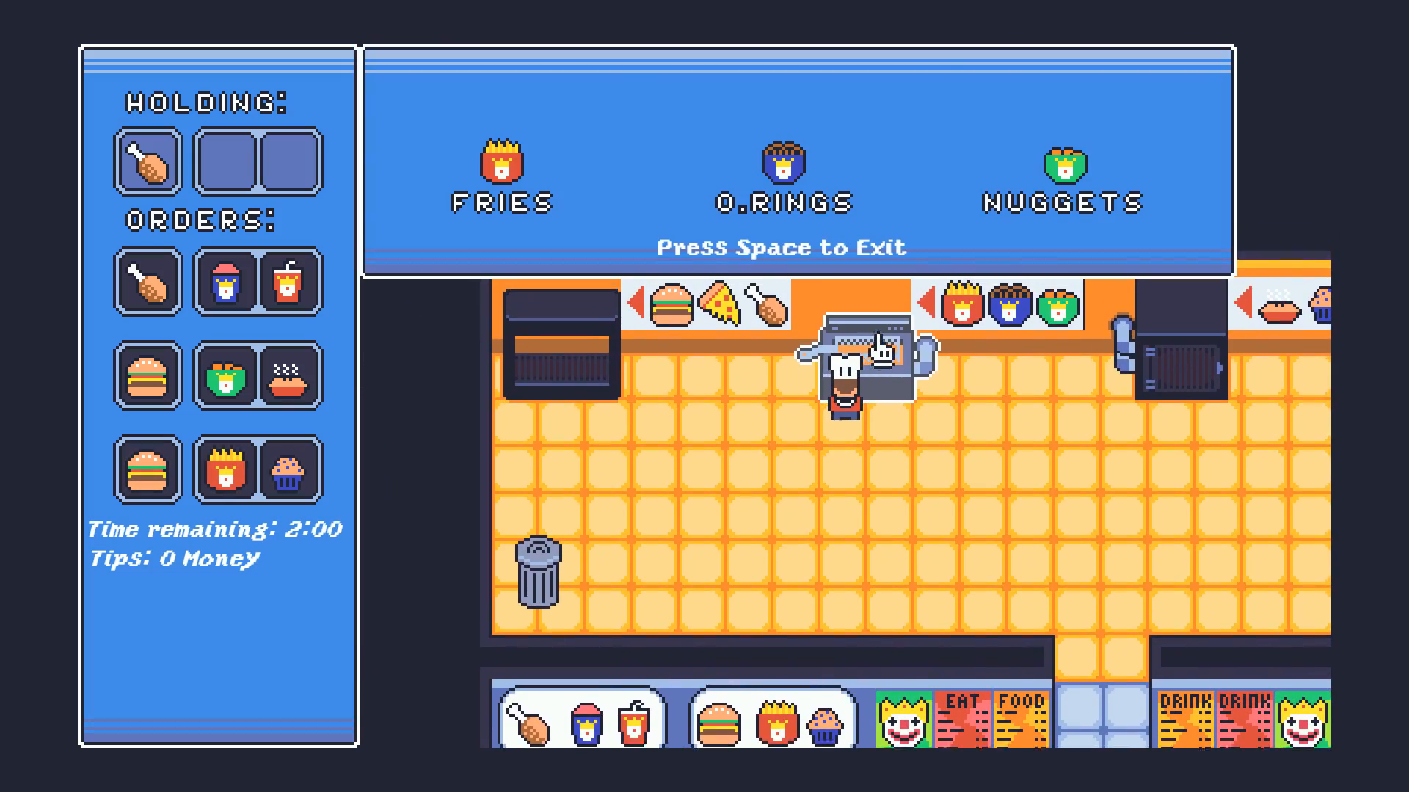
key("space")
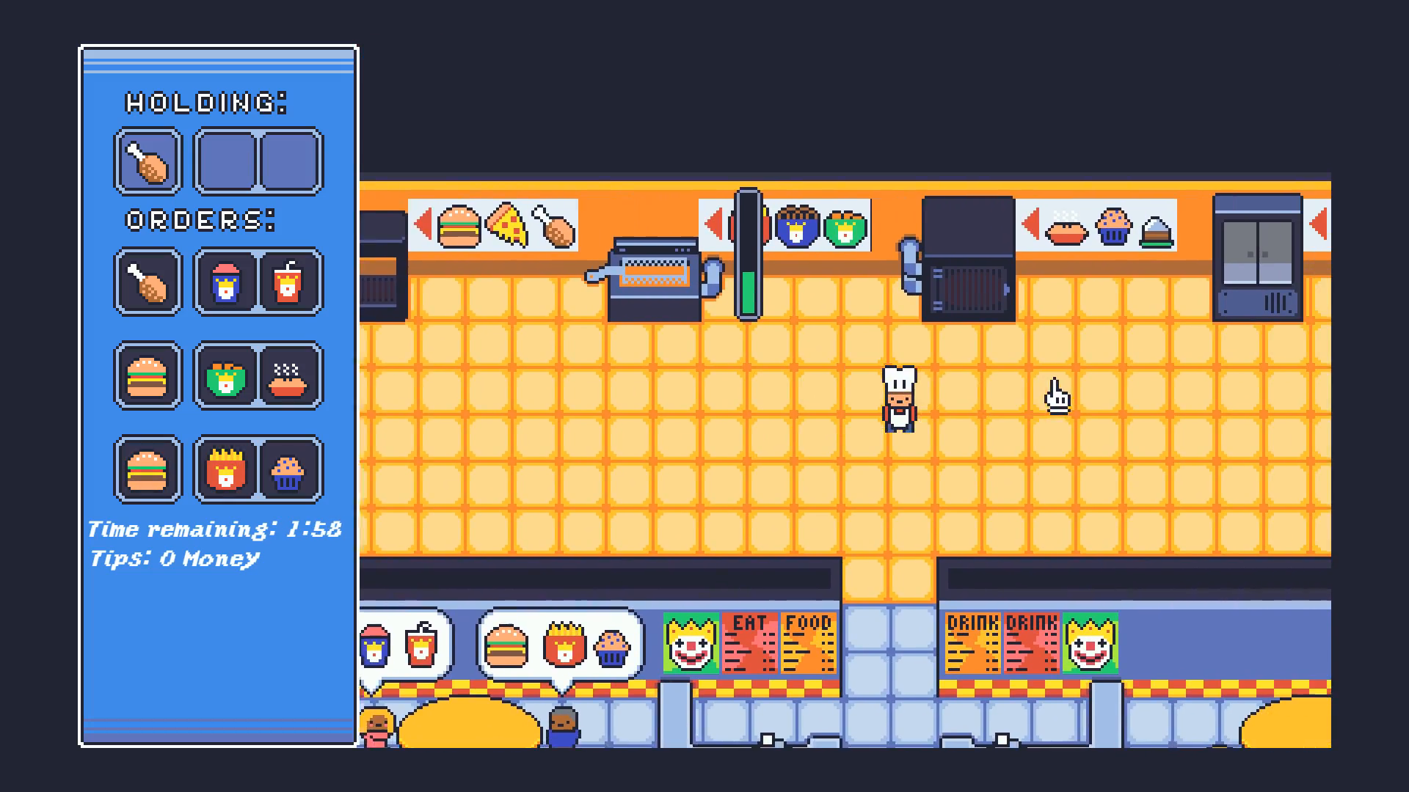
key("Right")
key("Right")
key("Up")
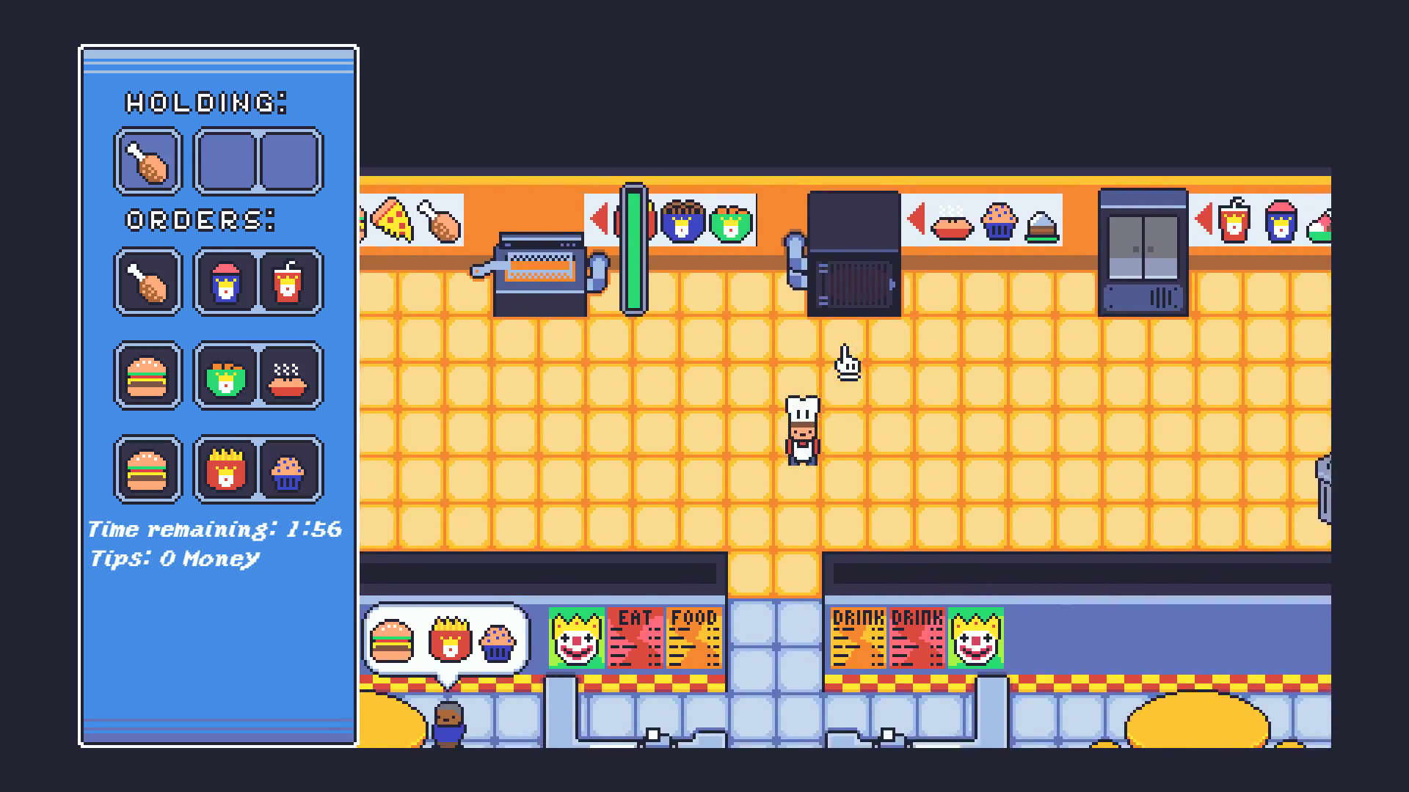
key("Up")
key("space")
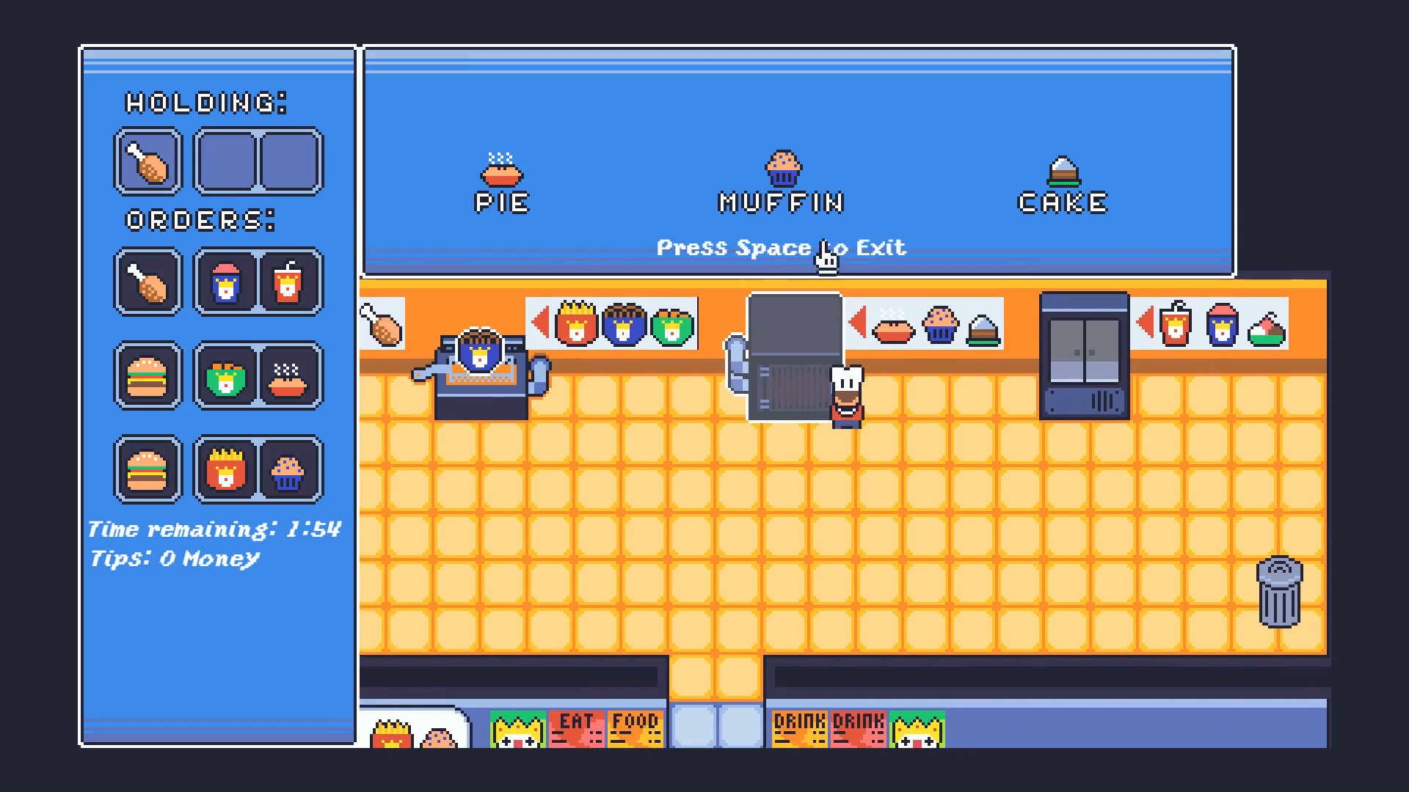
key("space")
key("Down")
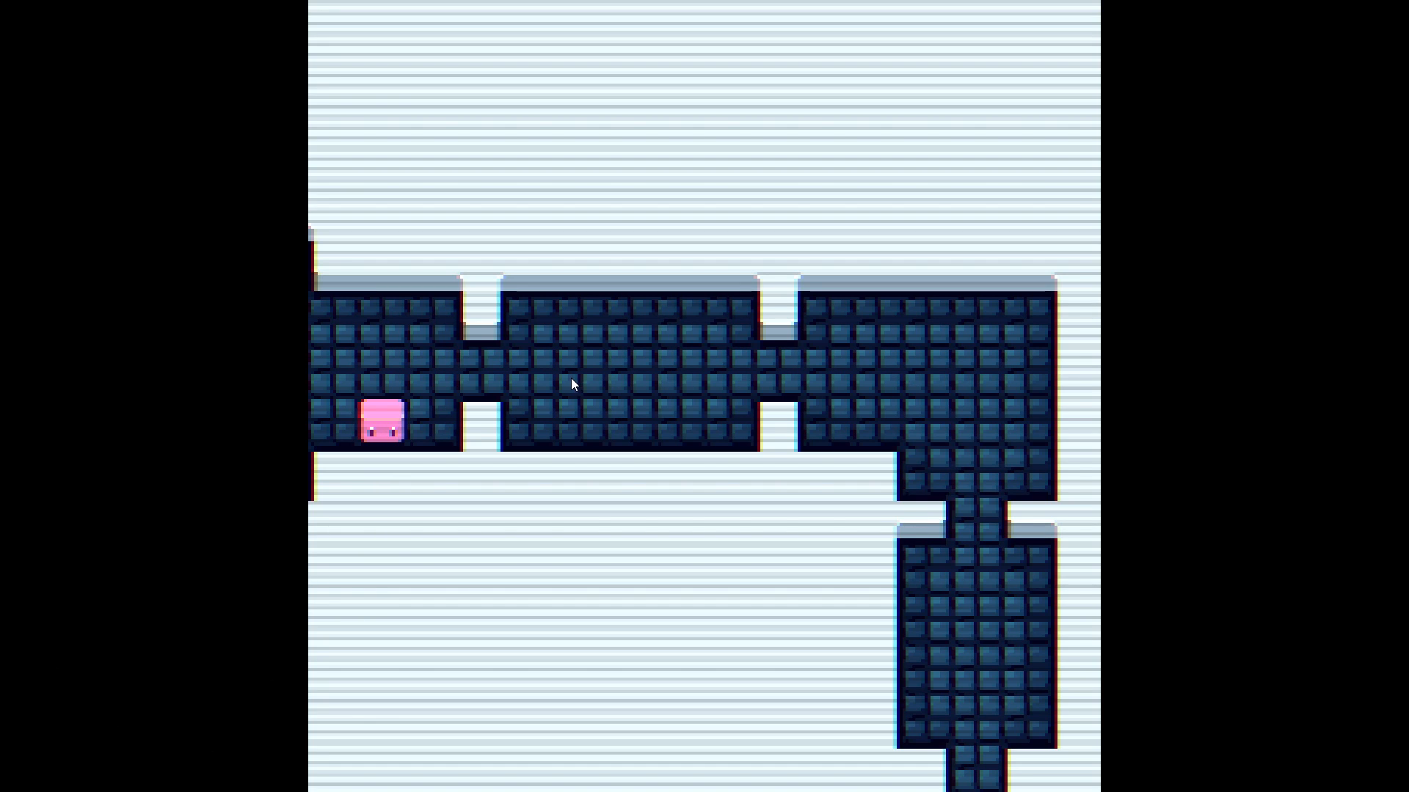
key("Return")
type("up")
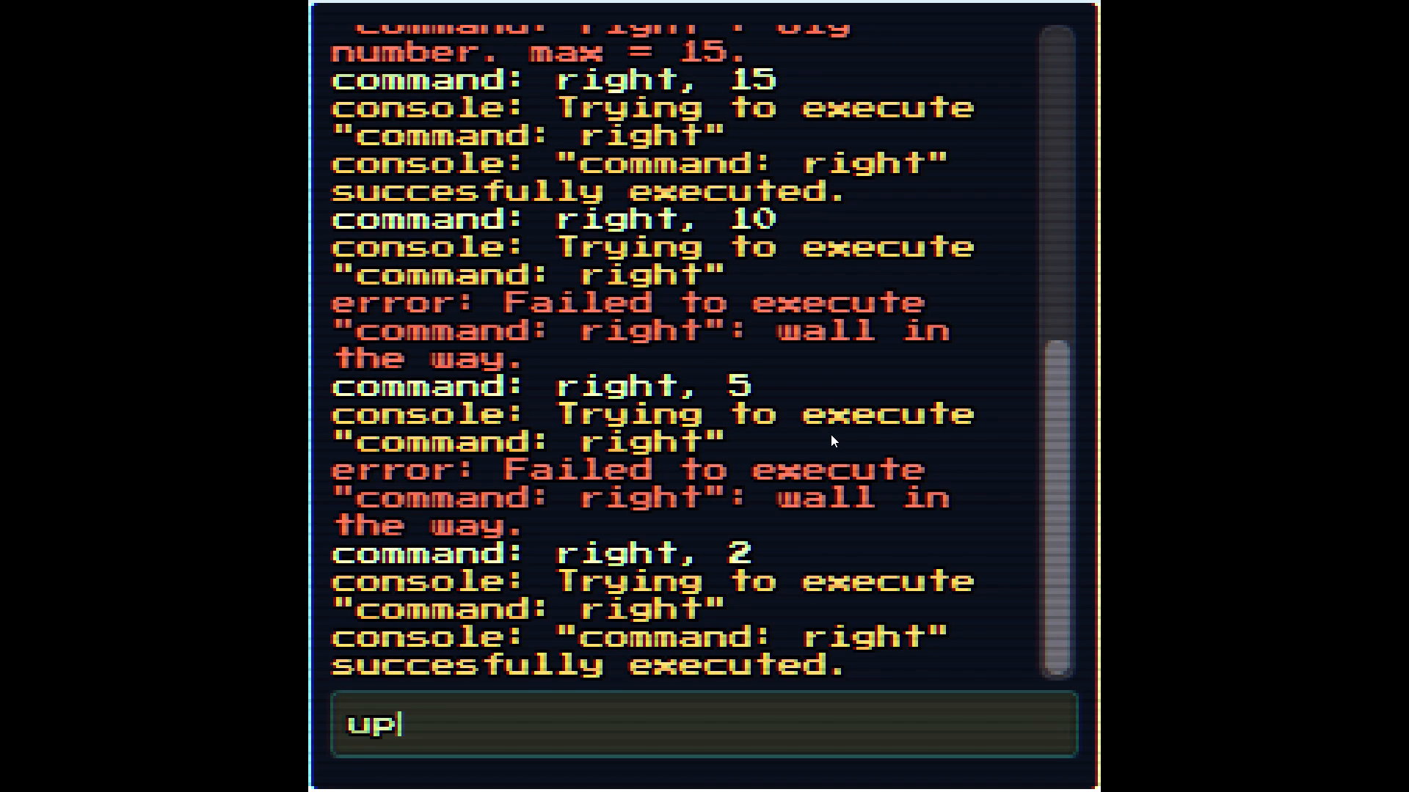
type("right 1")
key("Return")
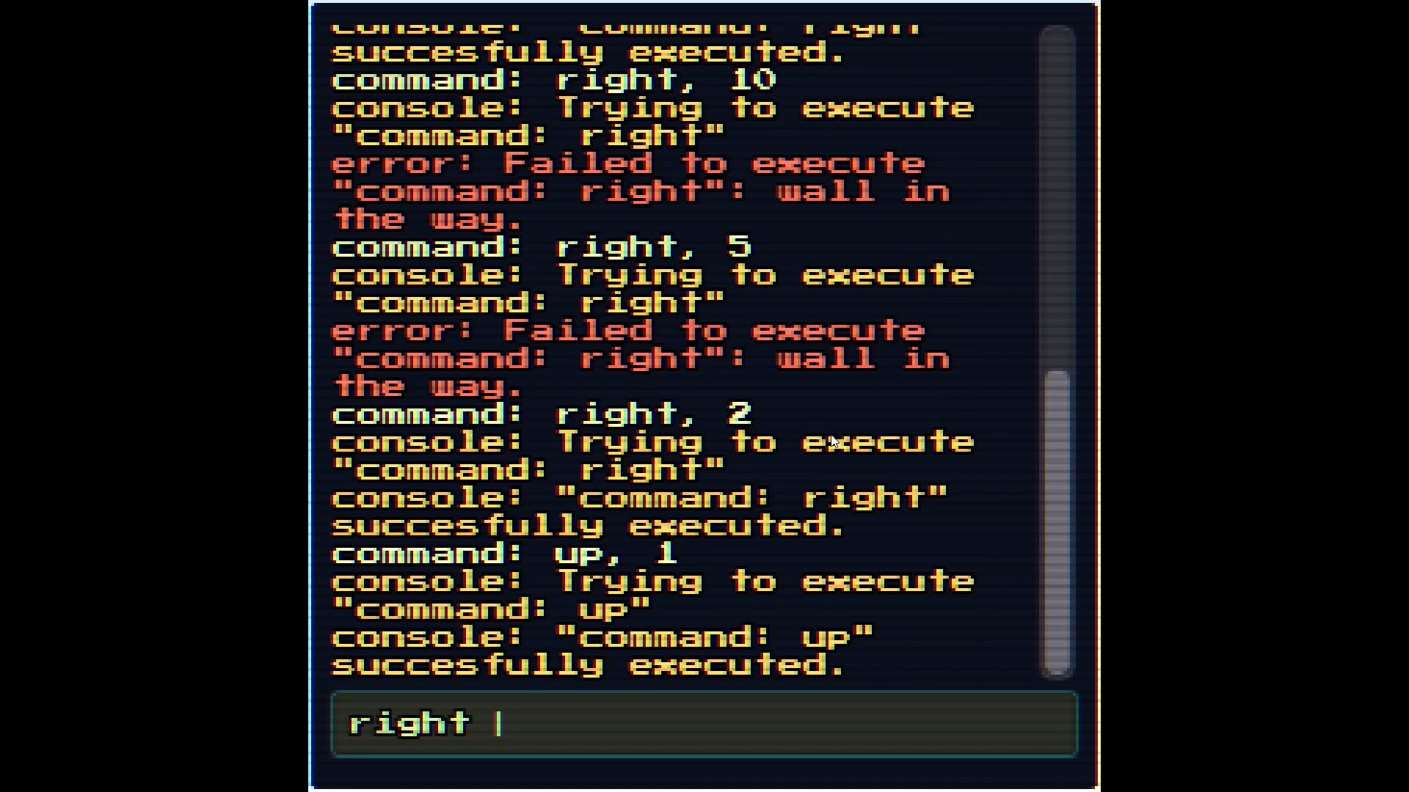
key("Return")
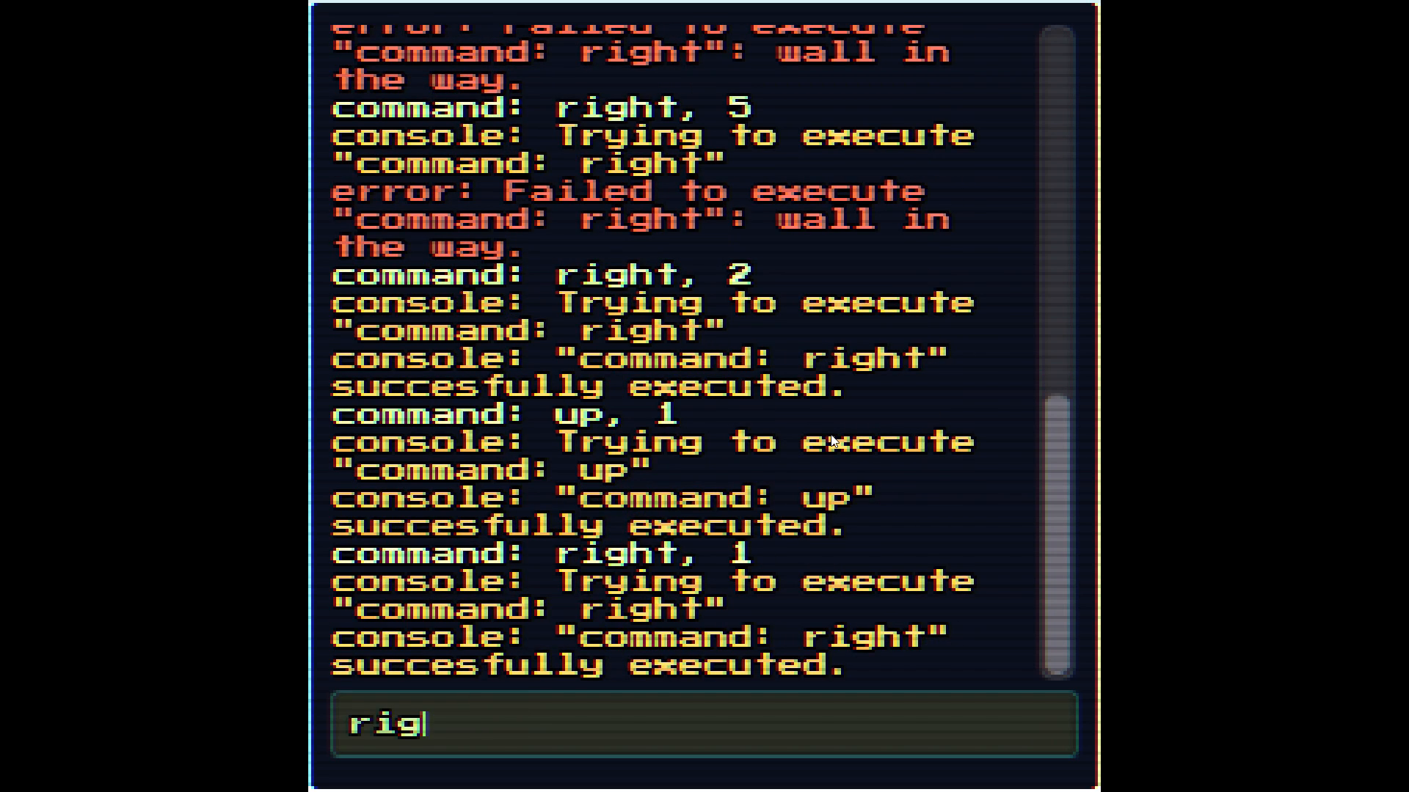
type("ht 13")
key("Return")
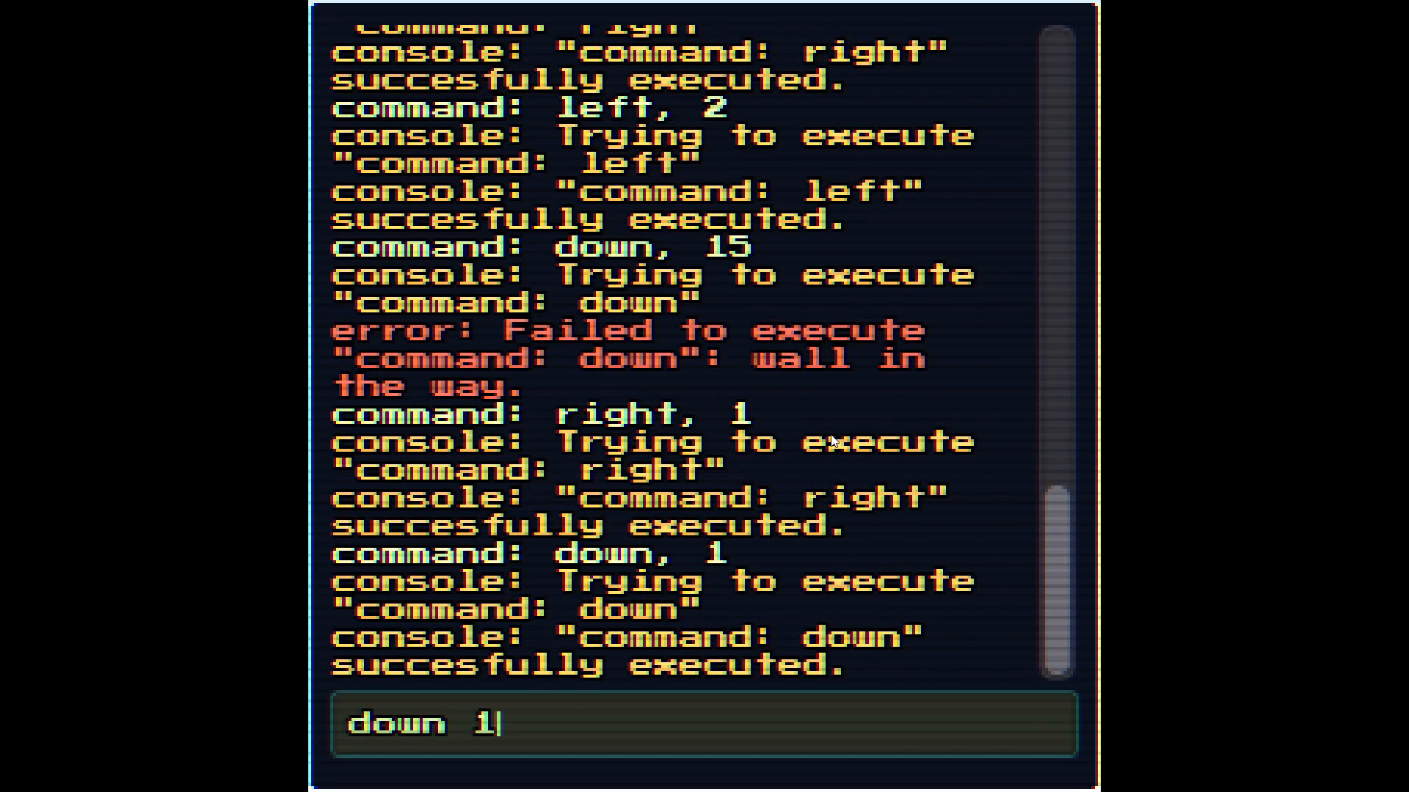
type("5")
key("Return")
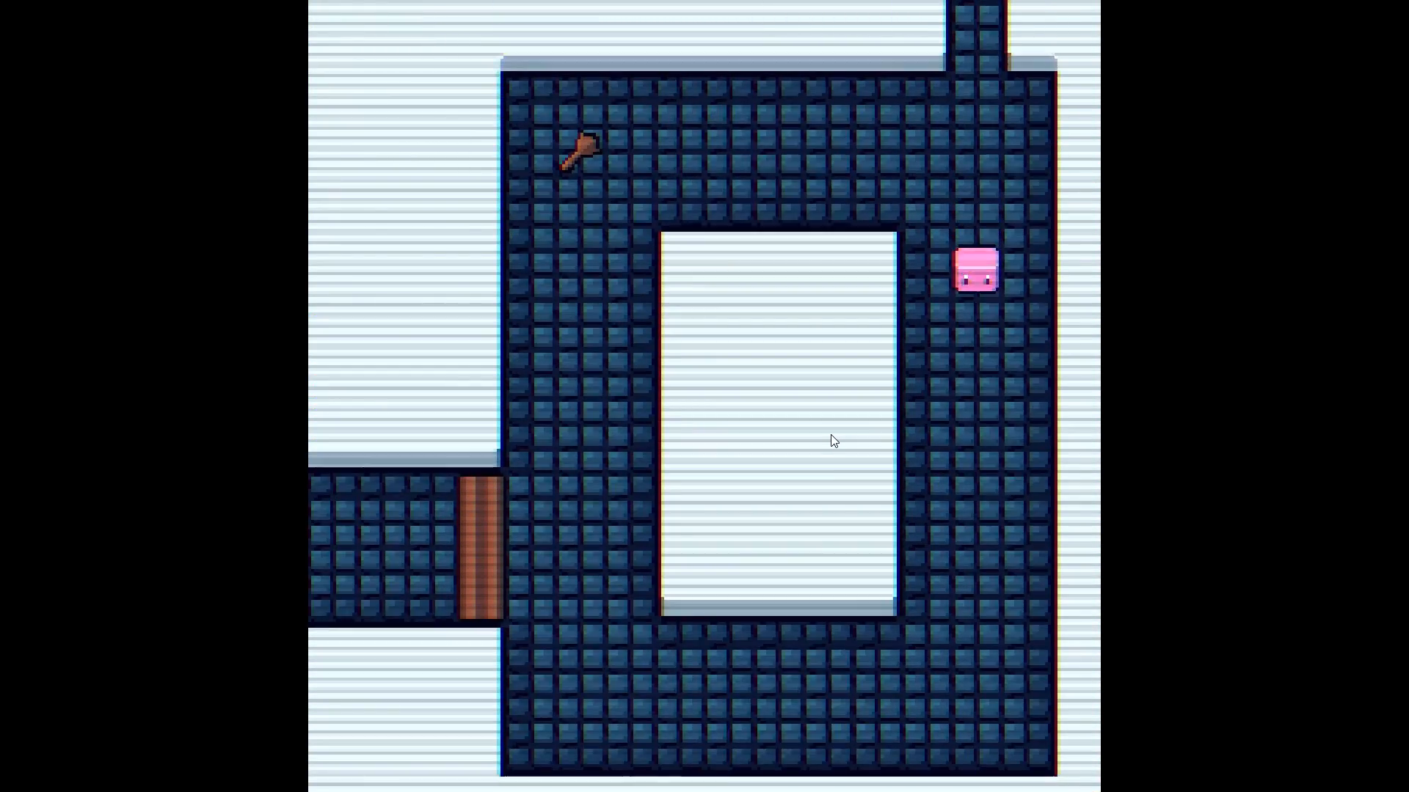